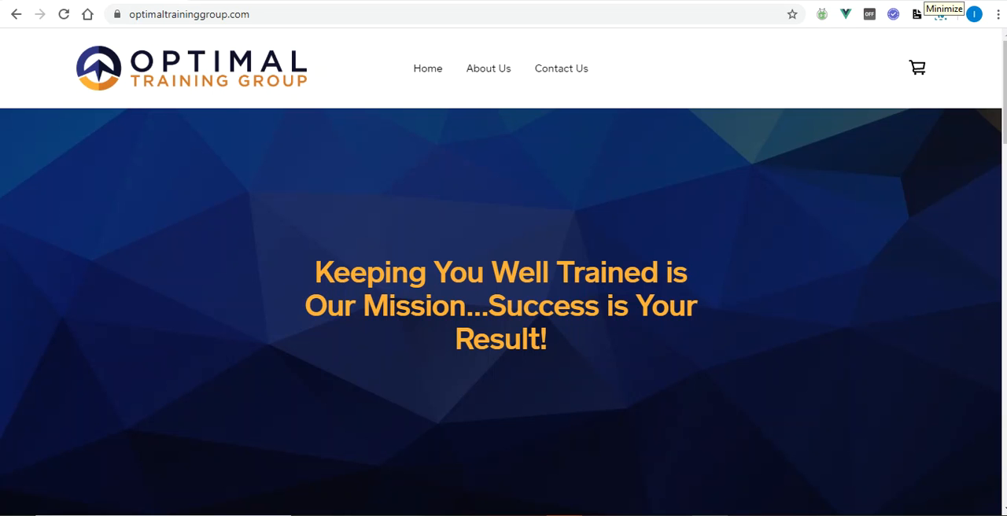
Step: Switch to the Sales Order list in SharePoint and look through its order items
{"action": "left_click", "coordinate": [920, 0]}
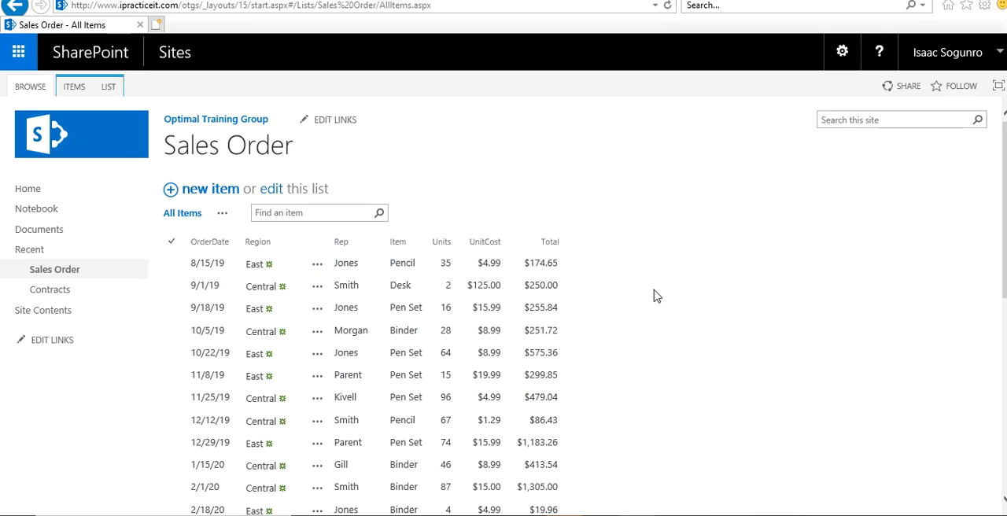
{"action": "scroll", "coordinate": [653, 296], "scroll_direction": "down", "scroll_amount": 2}
{"action": "scroll", "coordinate": [653, 296], "scroll_direction": "up", "scroll_amount": 2}
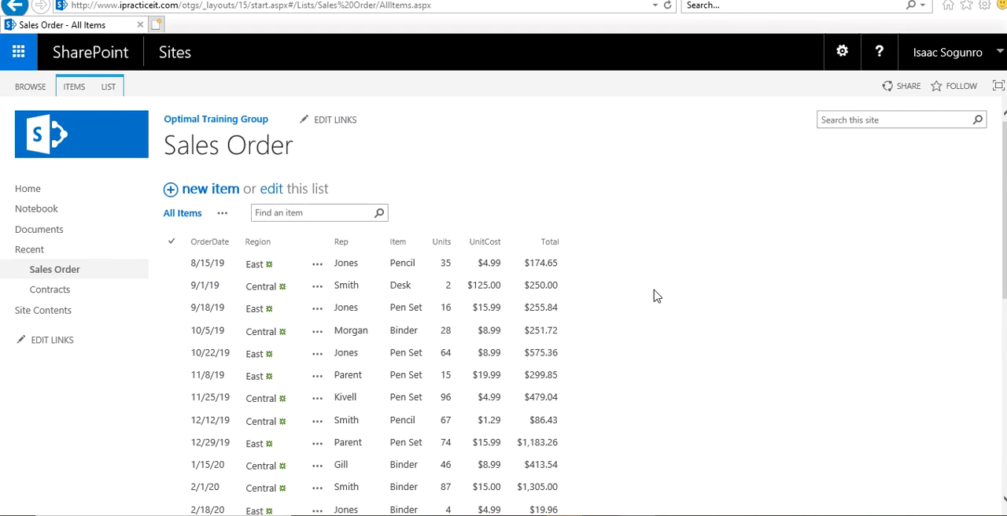
{"action": "scroll", "coordinate": [653, 296], "scroll_direction": "down", "scroll_amount": 2}
{"action": "scroll", "coordinate": [653, 296], "scroll_direction": "down", "scroll_amount": 5}
{"action": "scroll", "coordinate": [653, 296], "scroll_direction": "up", "scroll_amount": 6}
{"action": "scroll", "coordinate": [653, 296], "scroll_direction": "down", "scroll_amount": 3}
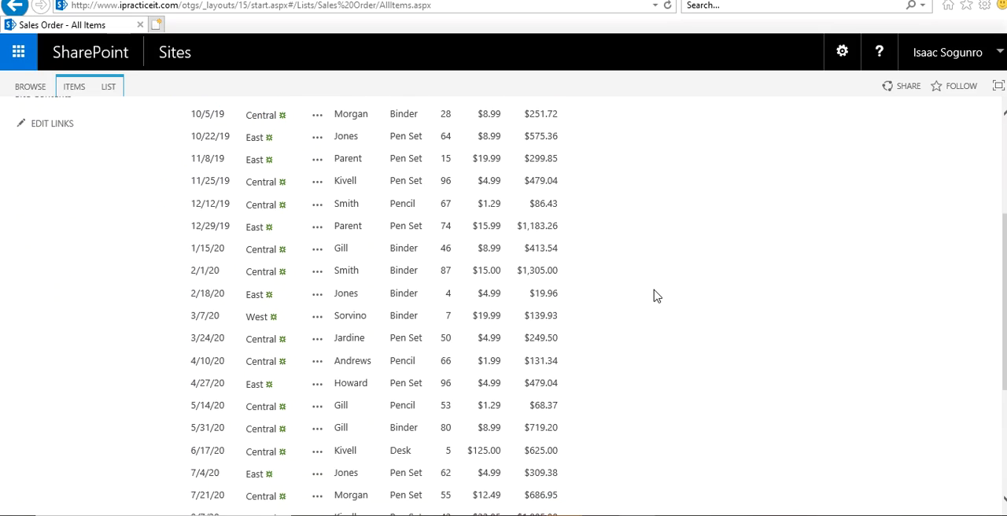
{"action": "scroll", "coordinate": [653, 296], "scroll_direction": "down", "scroll_amount": 3}
{"action": "scroll", "coordinate": [653, 296], "scroll_direction": "up", "scroll_amount": 6}
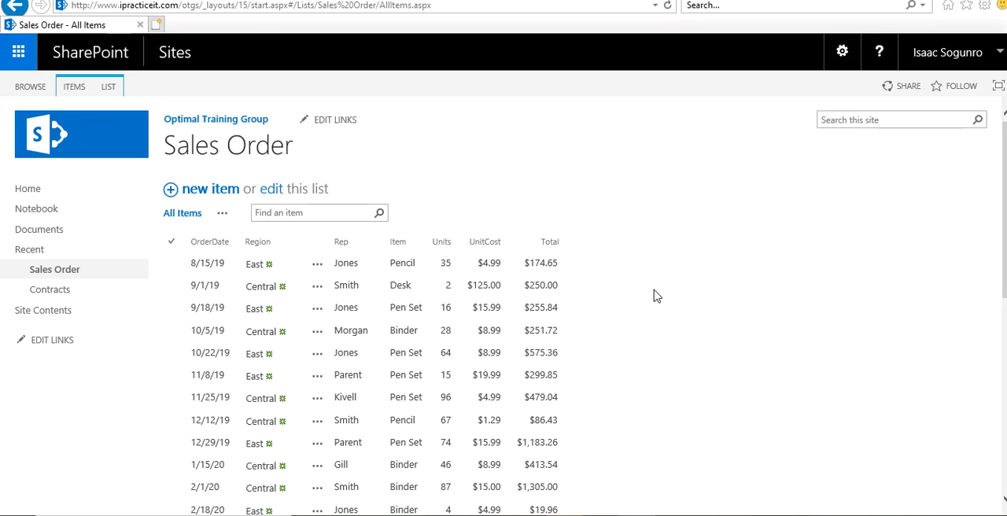
Step: Start a new view for the Sales Order list and name it Group By
{"action": "left_click", "coordinate": [111, 93]}
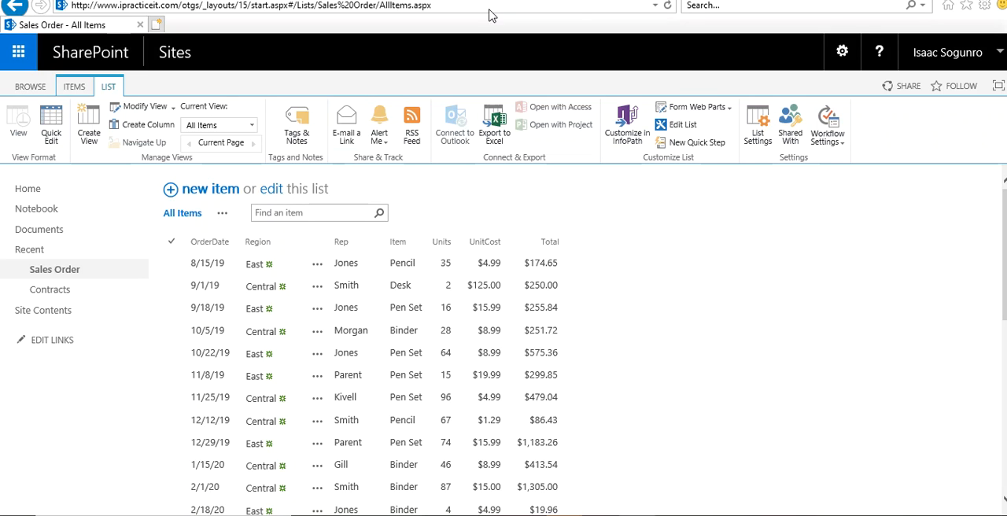
{"action": "left_click", "coordinate": [89, 126]}
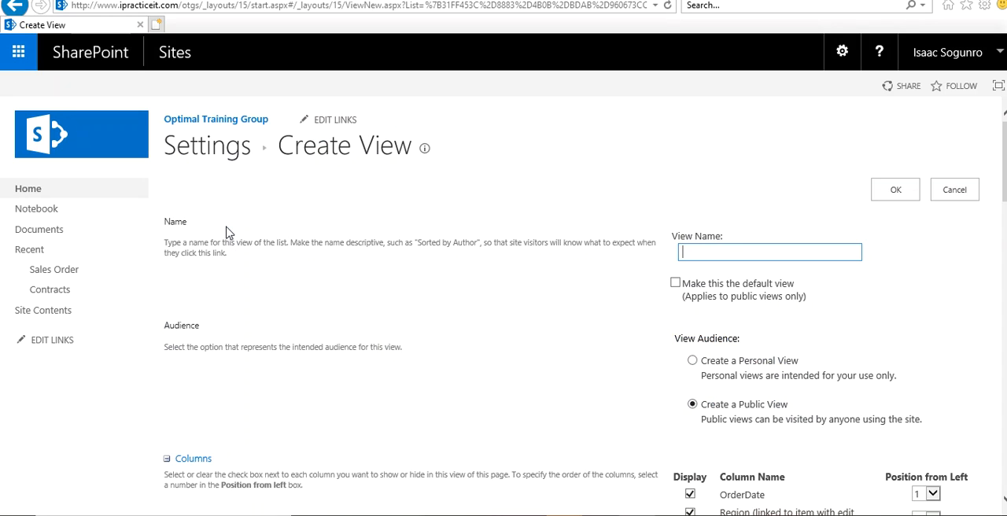
{"action": "type", "text": "Group By"}
Step: Add the Created By column to the columns displayed in the new view
{"action": "scroll", "coordinate": [670, 328], "scroll_direction": "down", "scroll_amount": 1}
{"action": "scroll", "coordinate": [670, 328], "scroll_direction": "down", "scroll_amount": 2}
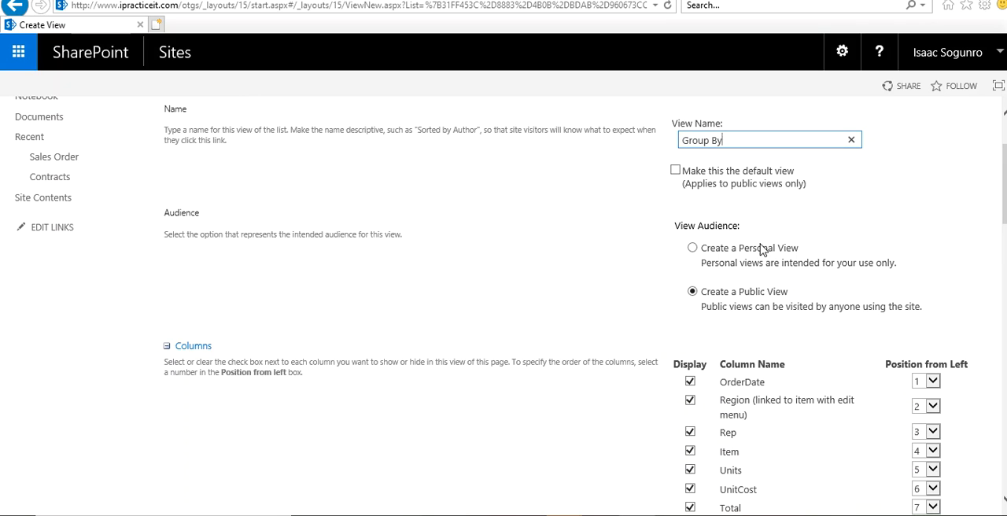
{"action": "scroll", "coordinate": [547, 292], "scroll_direction": "down", "scroll_amount": 5}
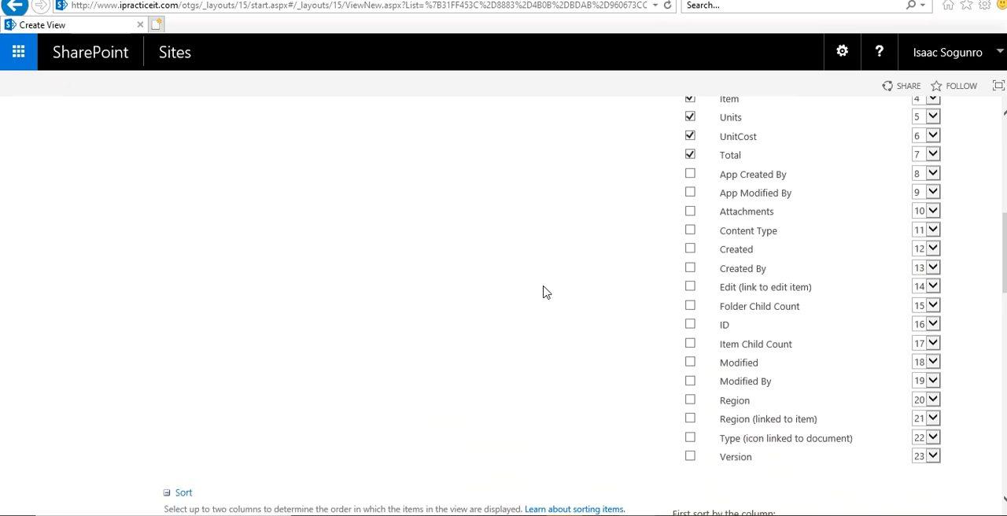
{"action": "scroll", "coordinate": [547, 292], "scroll_direction": "down", "scroll_amount": 1}
{"action": "scroll", "coordinate": [547, 292], "scroll_direction": "up", "scroll_amount": 3}
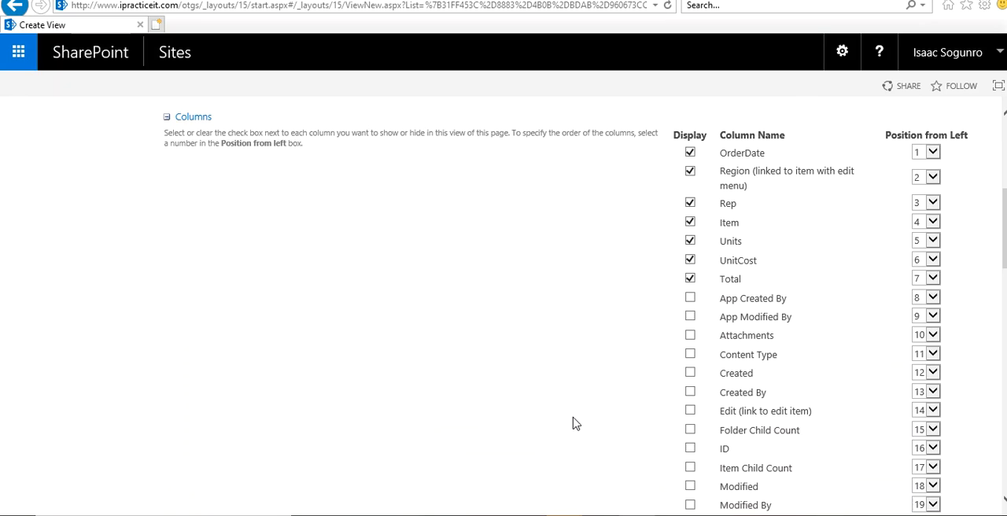
{"action": "left_click", "coordinate": [690, 392]}
{"action": "left_click", "coordinate": [166, 118]}
{"action": "left_click", "coordinate": [167, 118]}
Step: Set the view's grouping to the Rep column first and the Item column second
{"action": "scroll", "coordinate": [246, 198], "scroll_direction": "down", "scroll_amount": 3}
{"action": "scroll", "coordinate": [246, 197], "scroll_direction": "down", "scroll_amount": 4}
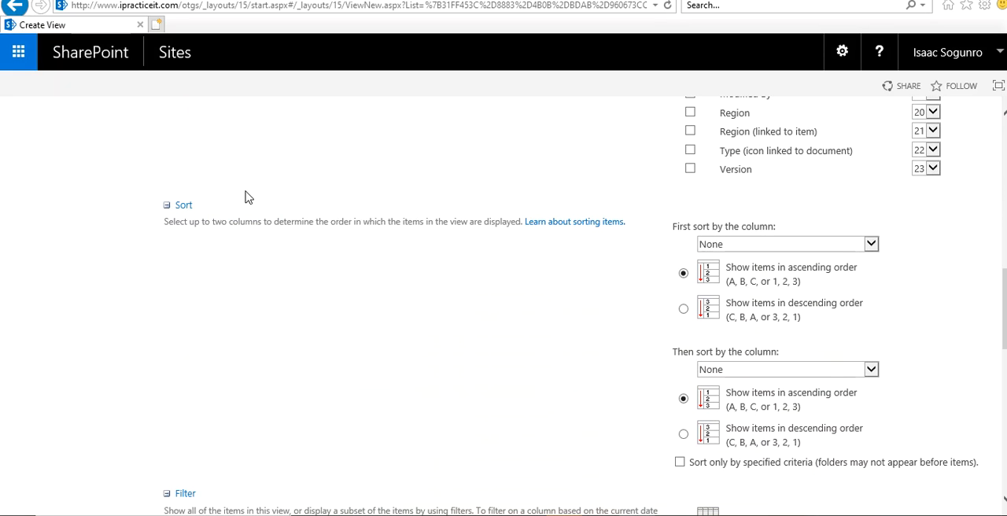
{"action": "scroll", "coordinate": [492, 302], "scroll_direction": "down", "scroll_amount": 7}
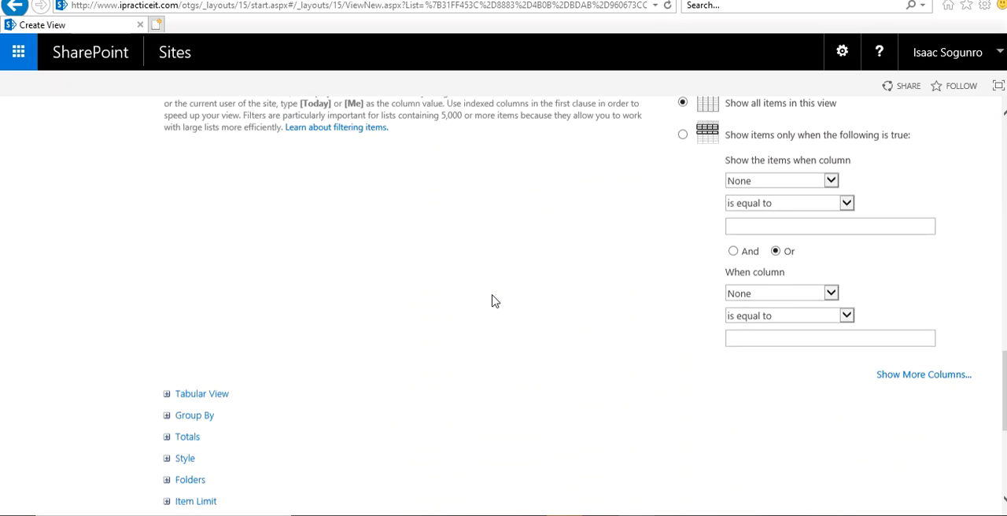
{"action": "scroll", "coordinate": [508, 381], "scroll_direction": "up", "scroll_amount": 3}
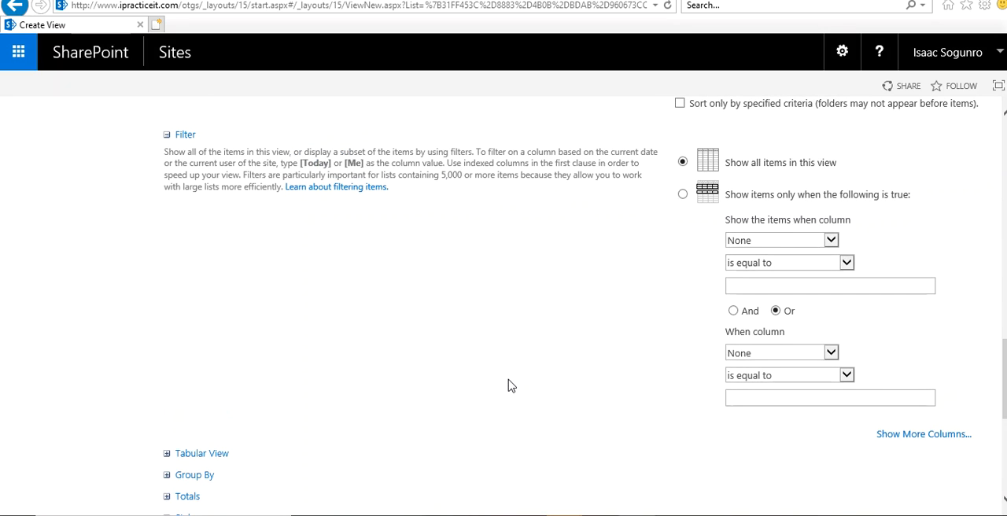
{"action": "scroll", "coordinate": [464, 336], "scroll_direction": "down", "scroll_amount": 1}
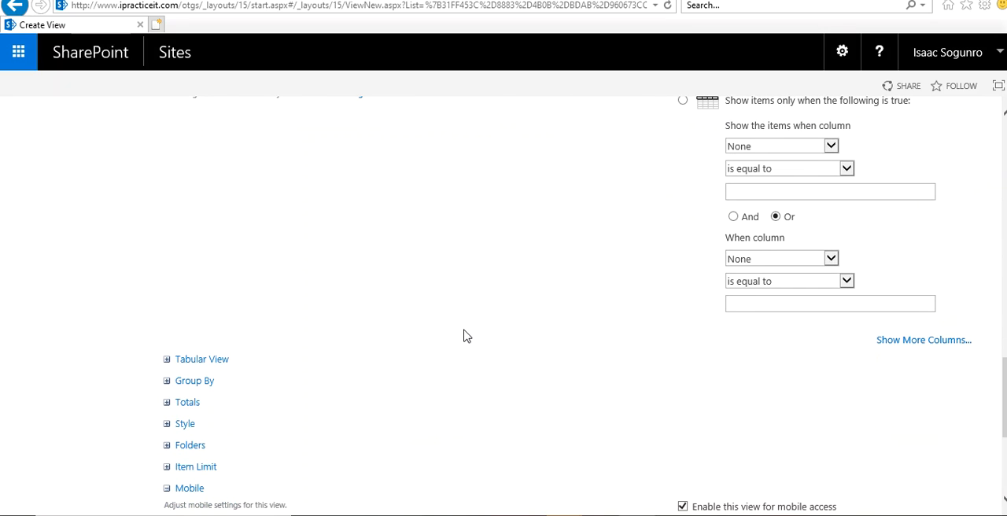
{"action": "scroll", "coordinate": [464, 336], "scroll_direction": "down", "scroll_amount": 2}
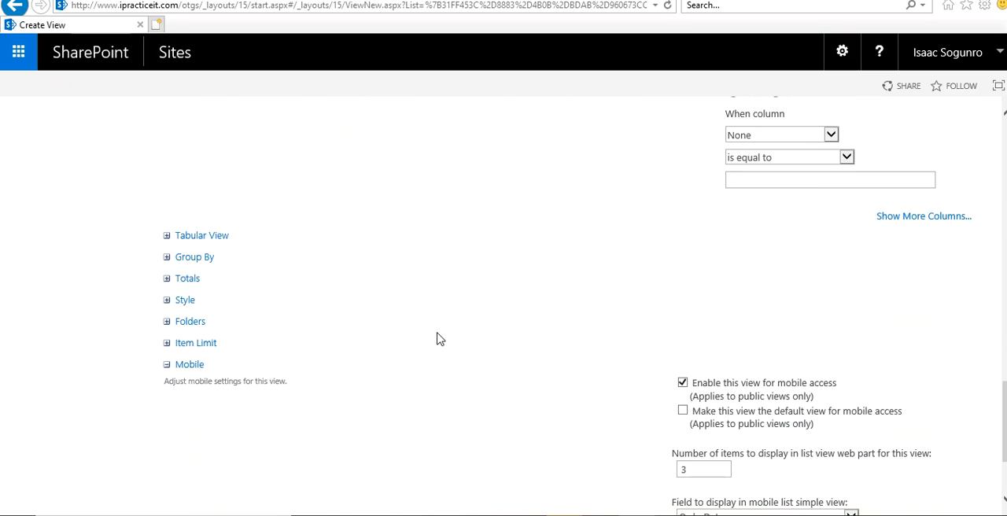
{"action": "left_click", "coordinate": [166, 258]}
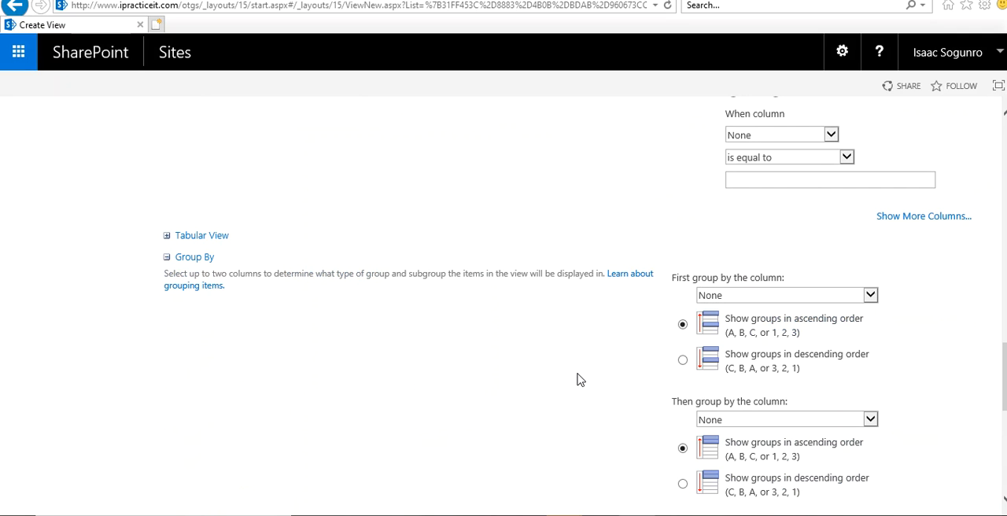
{"action": "scroll", "coordinate": [577, 380], "scroll_direction": "down", "scroll_amount": 2}
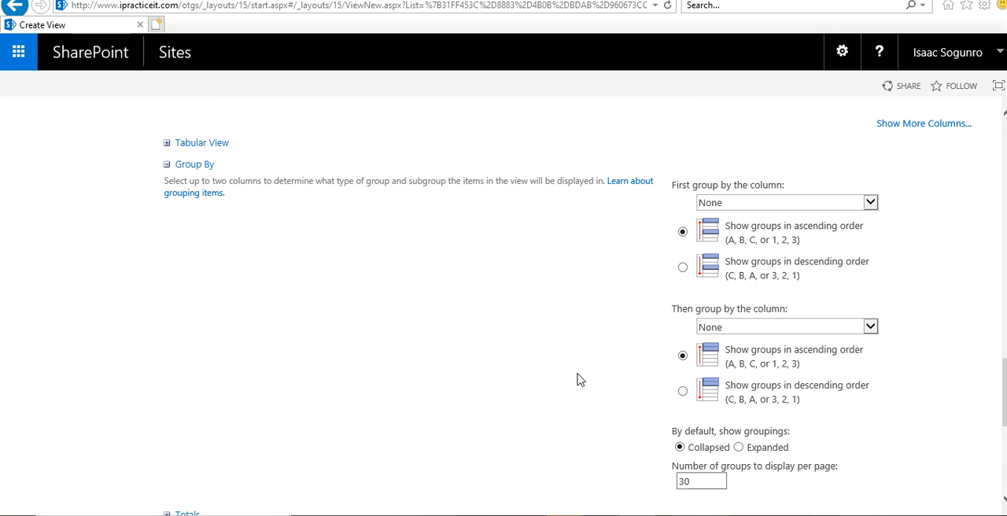
{"action": "left_click", "coordinate": [738, 206]}
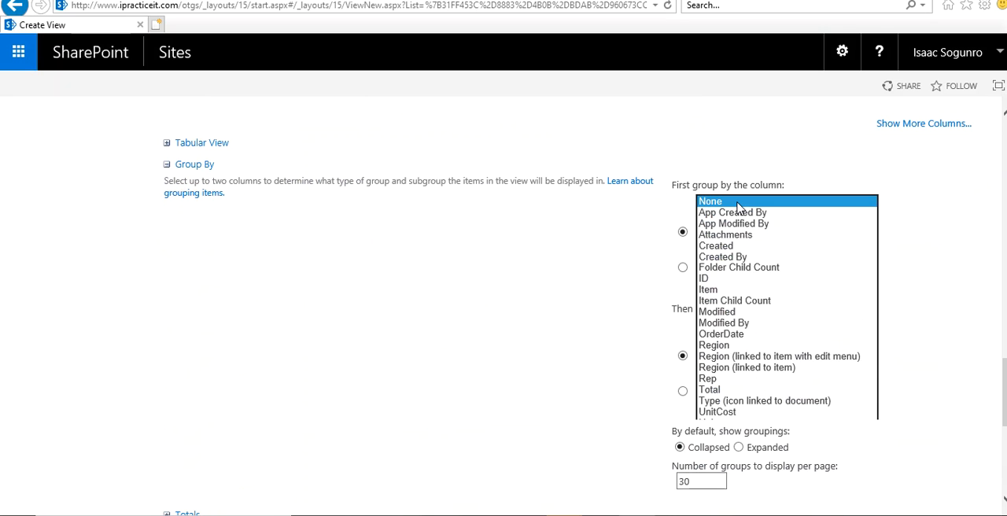
{"action": "left_click", "coordinate": [759, 381]}
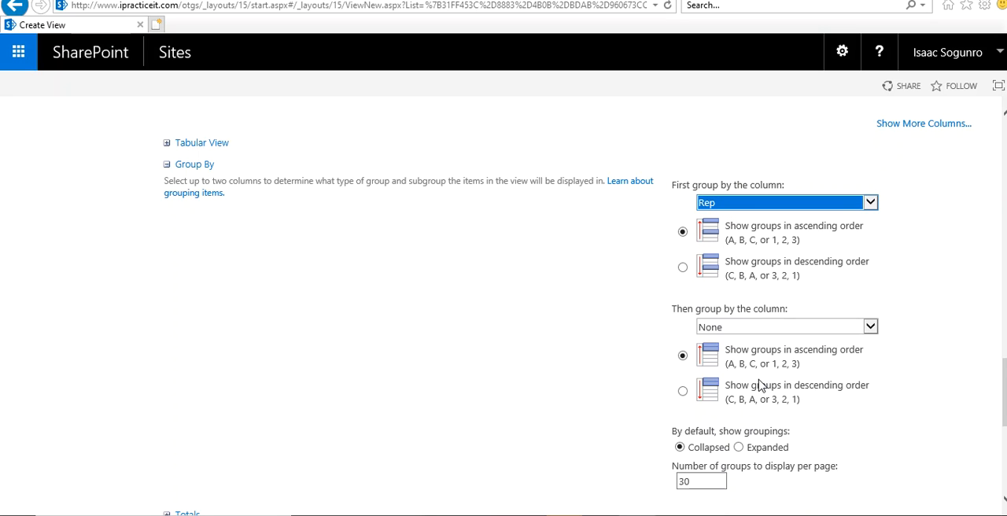
{"action": "left_click", "coordinate": [753, 327]}
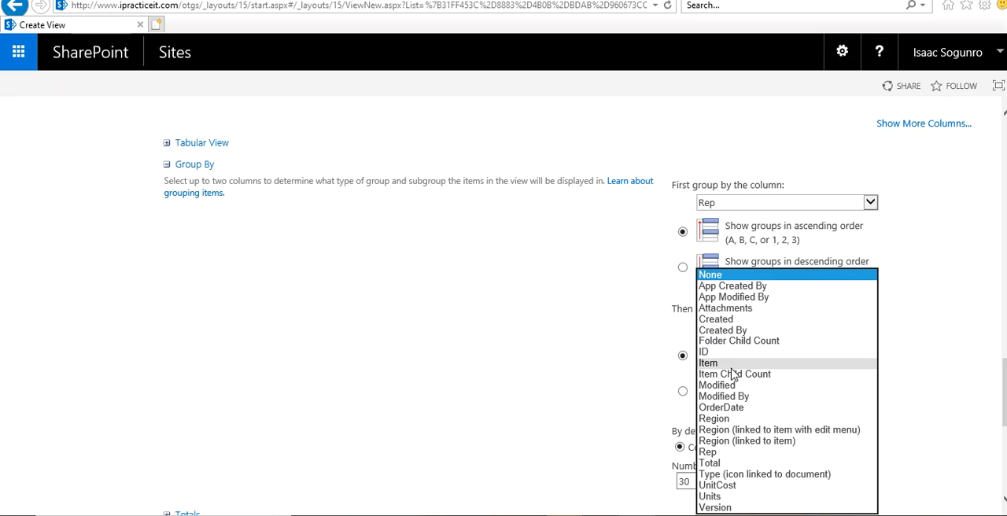
{"action": "left_click", "coordinate": [732, 364]}
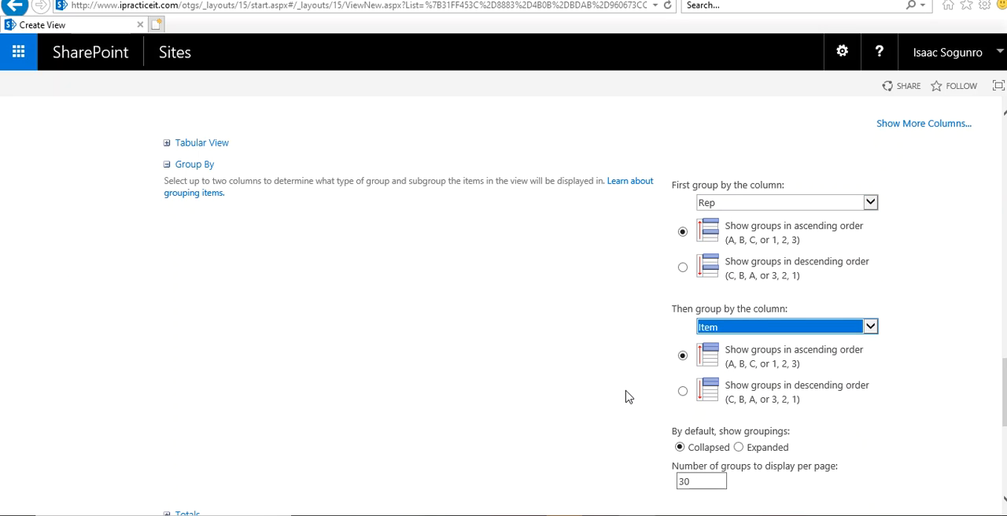
{"action": "left_click", "coordinate": [598, 399]}
Step: Review the remaining settings of the Group By view and save it
{"action": "scroll", "coordinate": [598, 399], "scroll_direction": "down", "scroll_amount": 3}
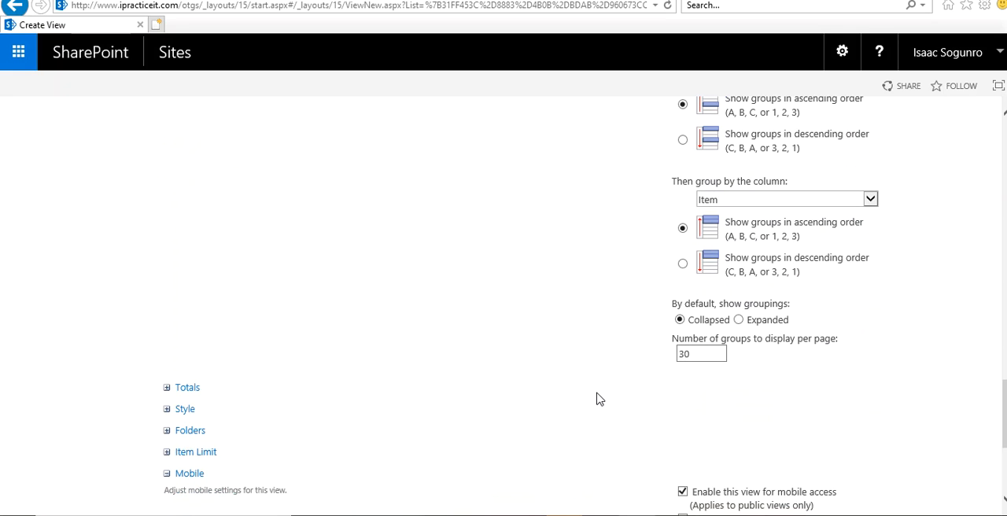
{"action": "scroll", "coordinate": [598, 399], "scroll_direction": "down", "scroll_amount": 6}
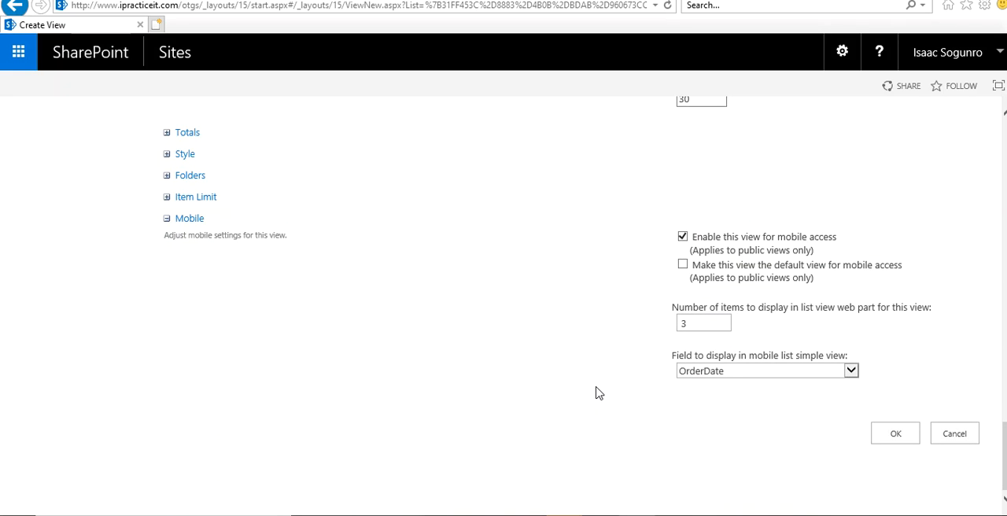
{"action": "scroll", "coordinate": [598, 393], "scroll_direction": "up", "scroll_amount": 20}
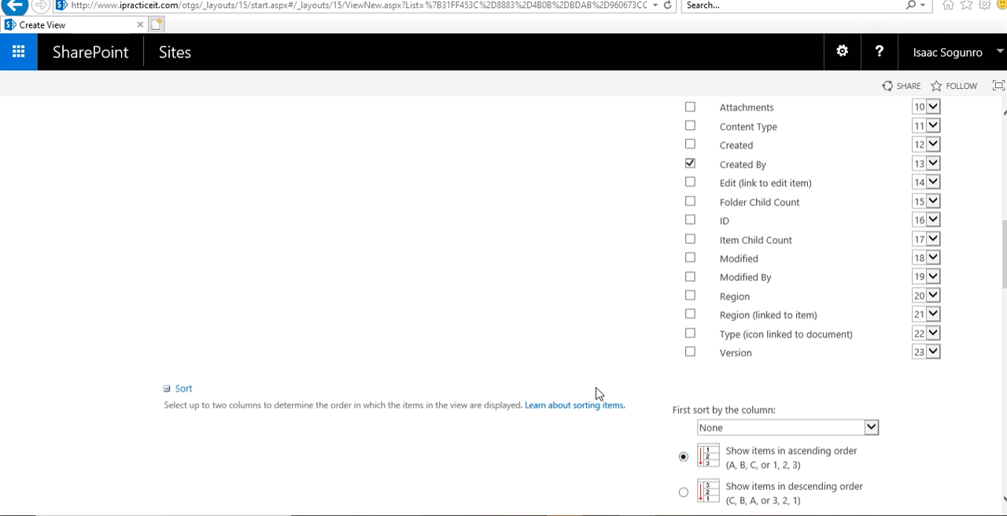
{"action": "mouse_move", "coordinate": [637, 514]}
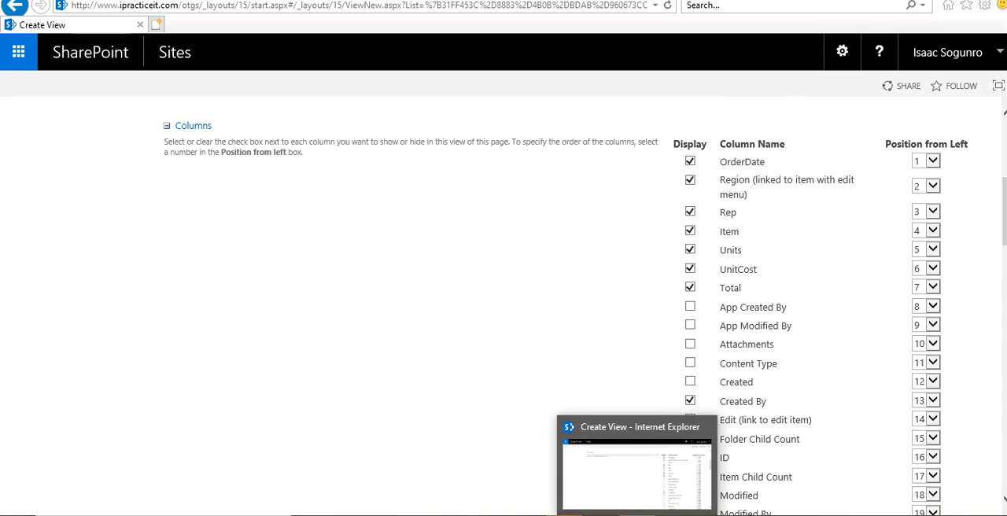
{"action": "scroll", "coordinate": [656, 299], "scroll_direction": "up", "scroll_amount": 8}
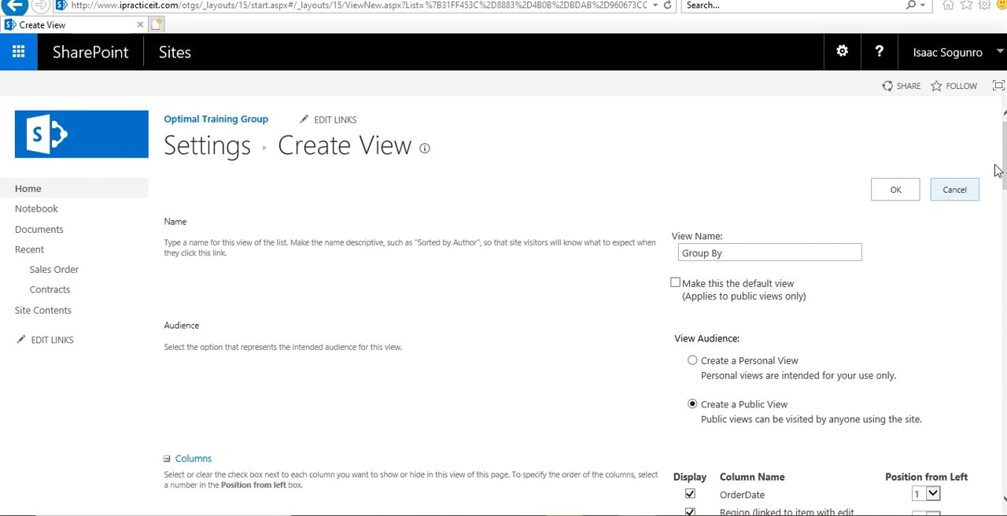
{"action": "left_click", "coordinate": [897, 196]}
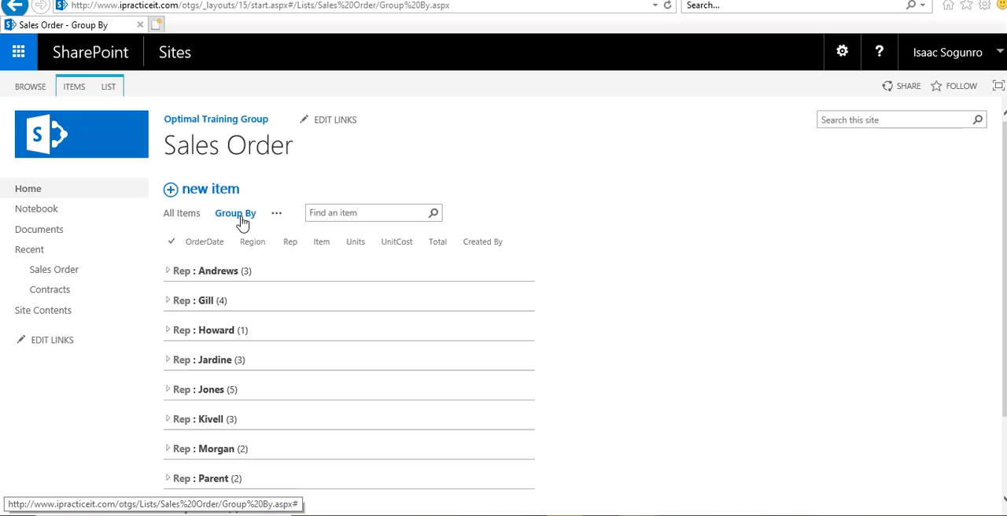
Step: Compare the ungrouped All Items view of the Sales Order list with the Group By view
{"action": "left_click", "coordinate": [193, 224]}
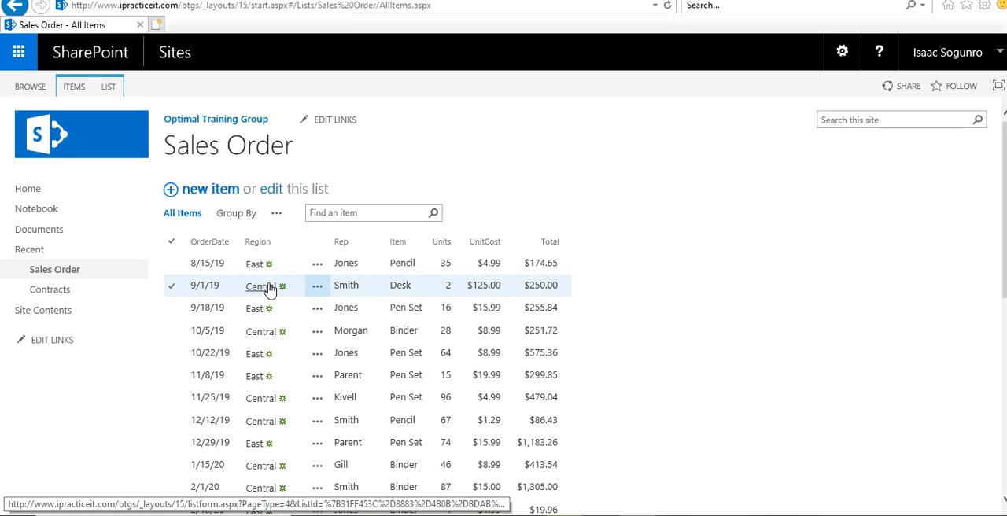
{"action": "scroll", "coordinate": [270, 304], "scroll_direction": "down", "scroll_amount": 5}
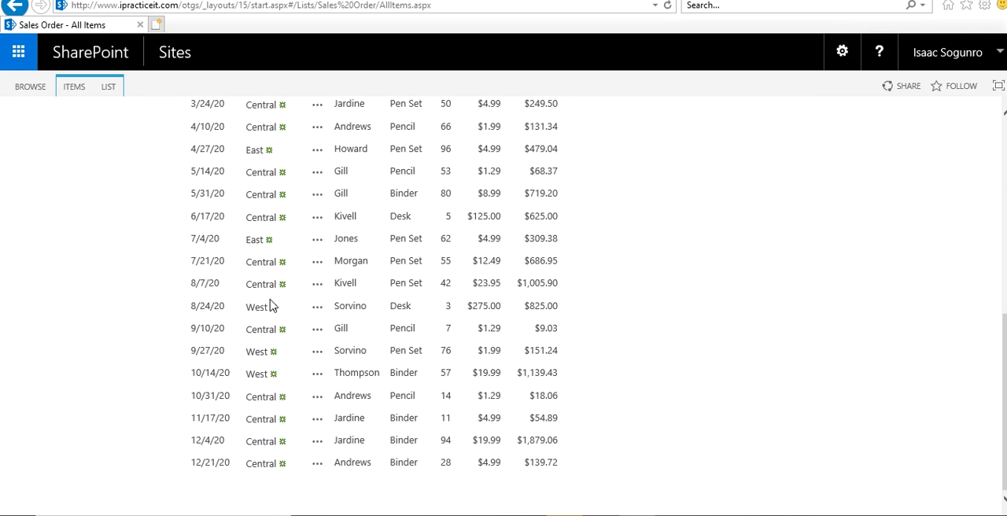
{"action": "scroll", "coordinate": [270, 305], "scroll_direction": "up", "scroll_amount": 5}
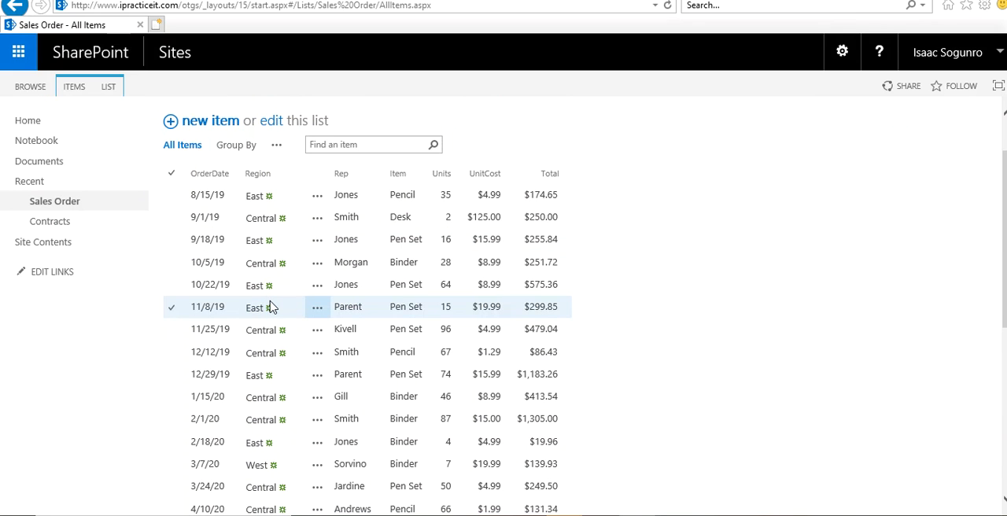
{"action": "left_click", "coordinate": [239, 150]}
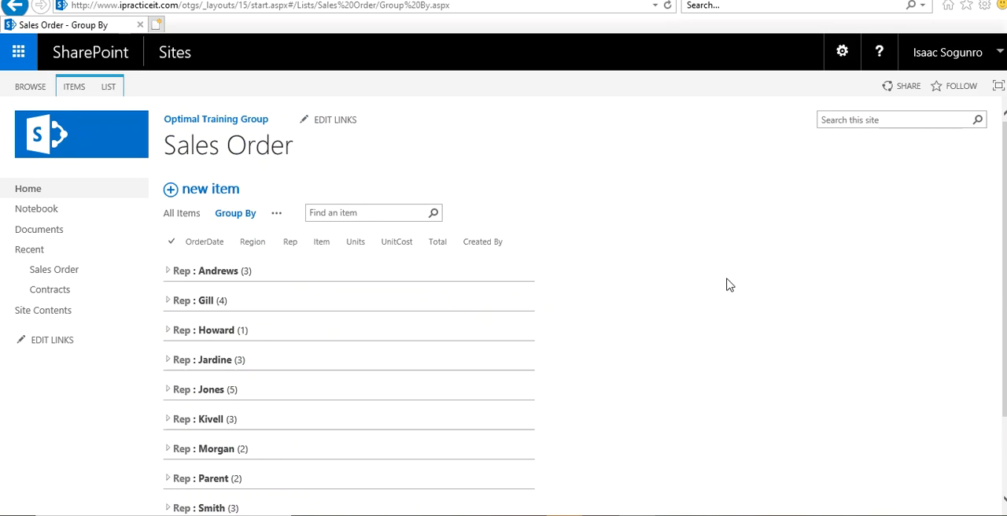
Step: Expand the first rep's group and inspect its Binder and Pencil subgroups, collapsing each subgroup again
{"action": "scroll", "coordinate": [731, 280], "scroll_direction": "down", "scroll_amount": 3}
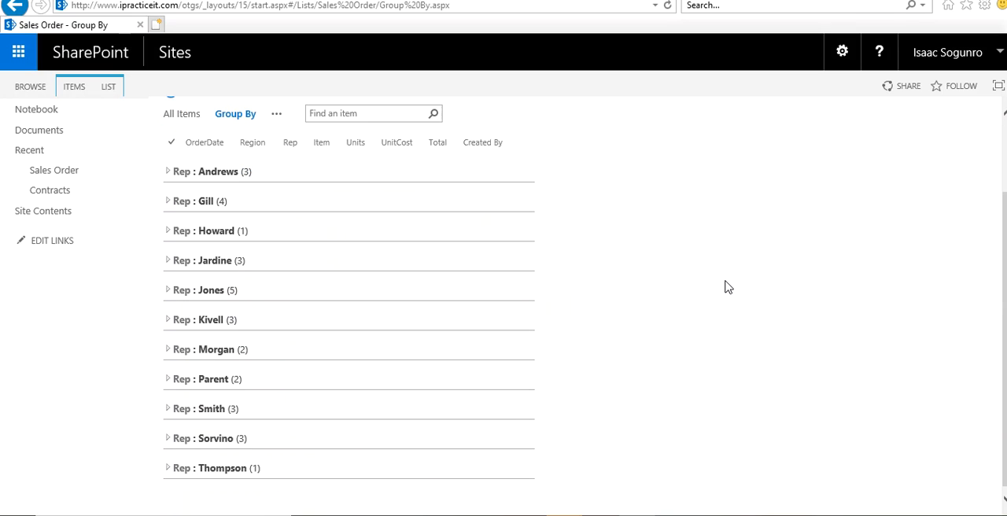
{"action": "left_click", "coordinate": [168, 172]}
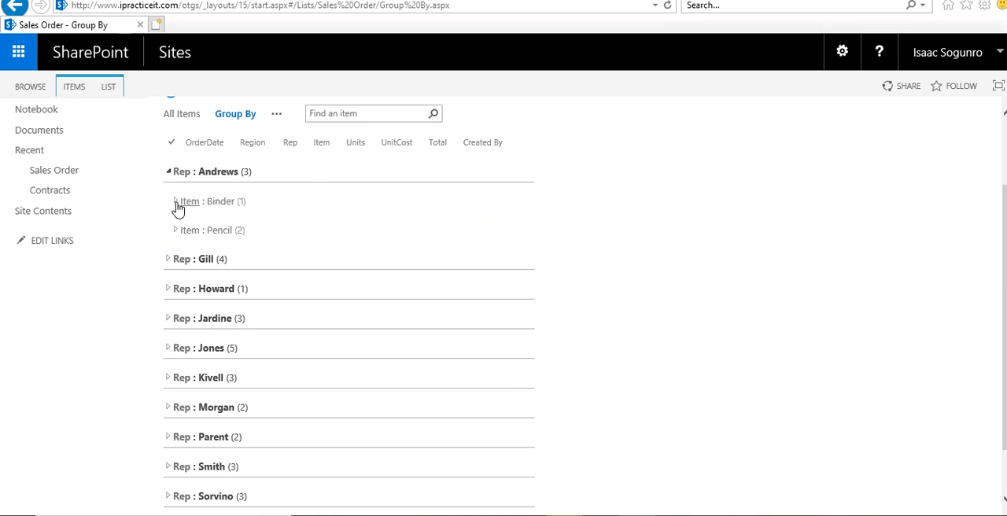
{"action": "left_click", "coordinate": [176, 203]}
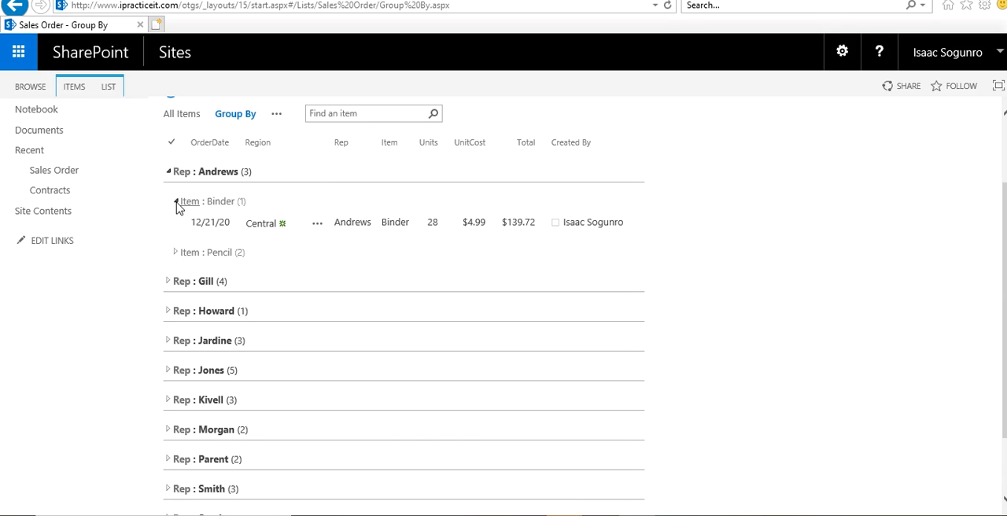
{"action": "left_click", "coordinate": [180, 204]}
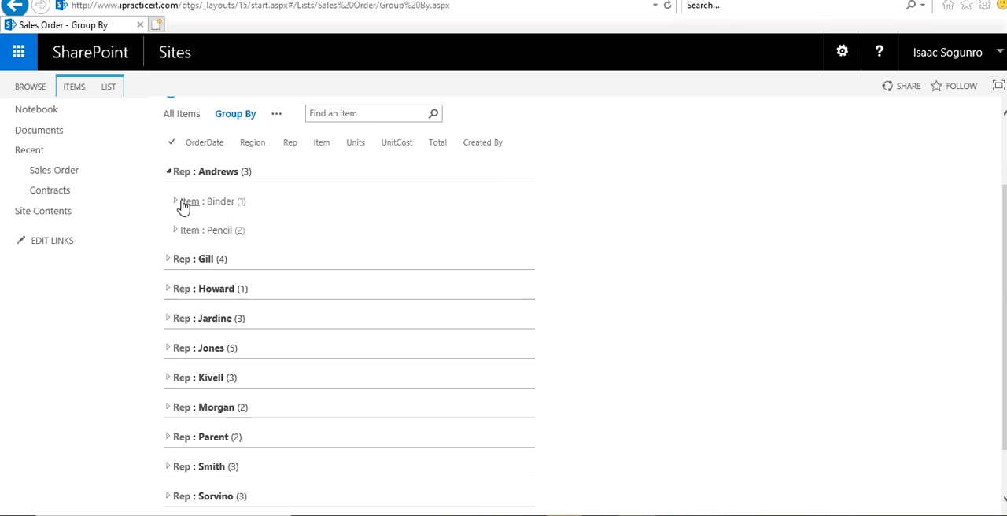
{"action": "left_click", "coordinate": [176, 229]}
{"action": "left_click", "coordinate": [176, 230]}
{"action": "scroll", "coordinate": [176, 315], "scroll_direction": "down", "scroll_amount": 1}
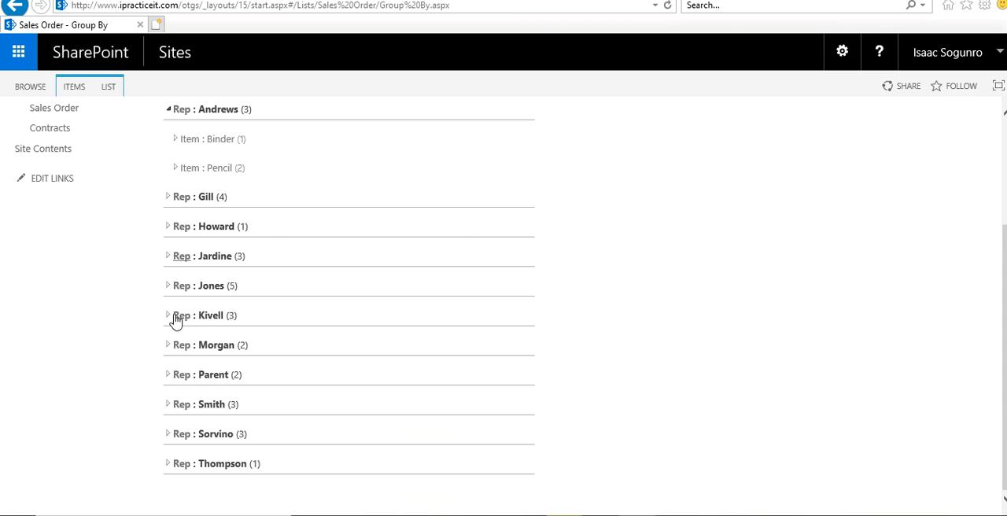
Step: Expand the seventh rep's group and inspect the orders in its Binder and Pen Set subgroups
{"action": "left_click", "coordinate": [177, 346]}
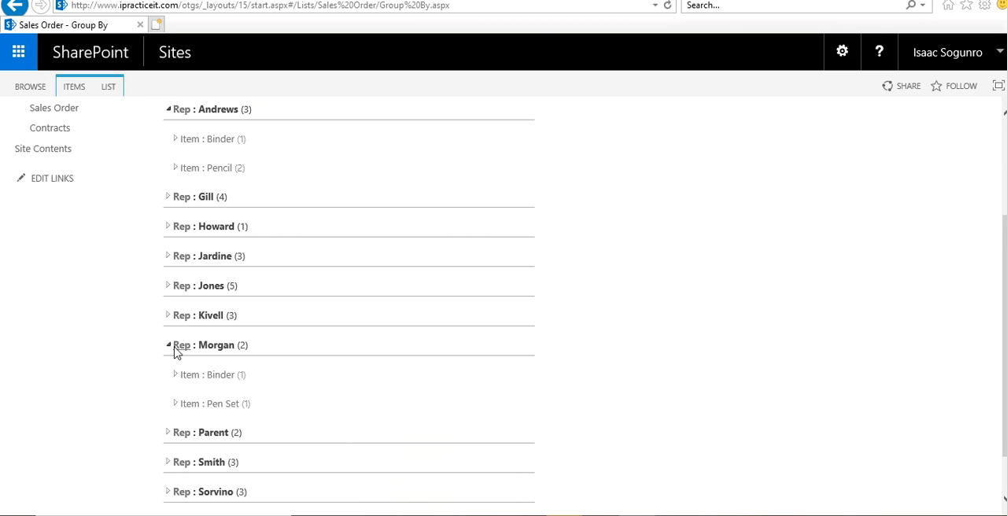
{"action": "left_click", "coordinate": [174, 379]}
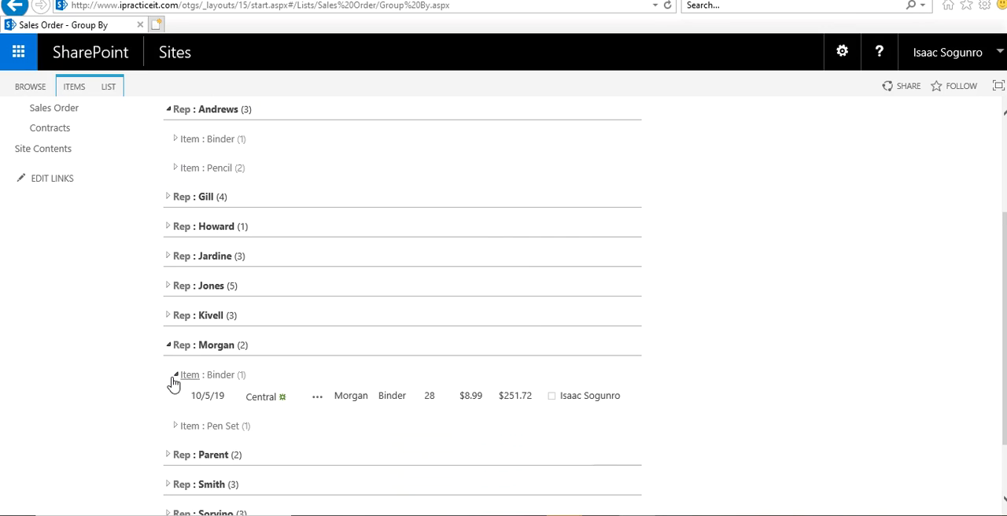
{"action": "left_click", "coordinate": [174, 377]}
{"action": "left_click", "coordinate": [173, 406]}
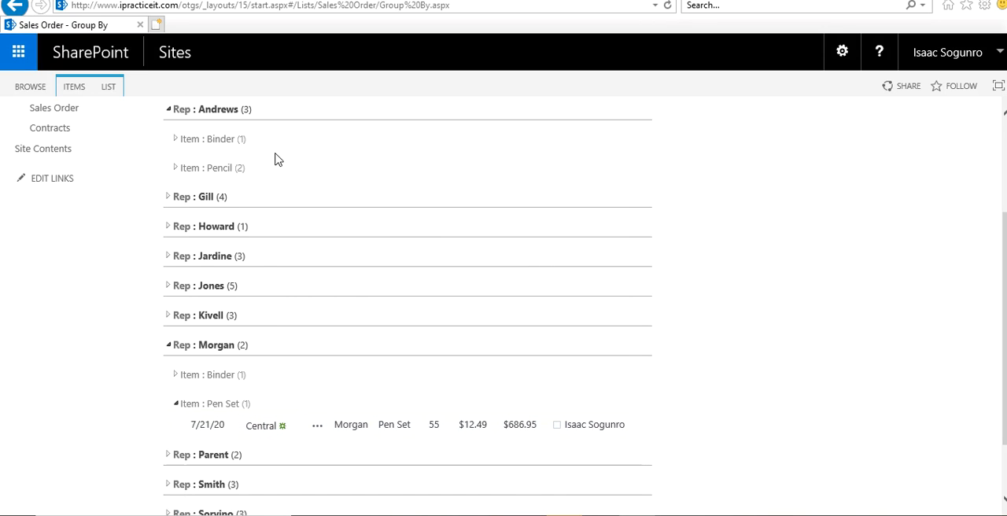
Step: Collapse the seventh rep's group and the first rep's group so only rep headings are listed
{"action": "left_click", "coordinate": [167, 346]}
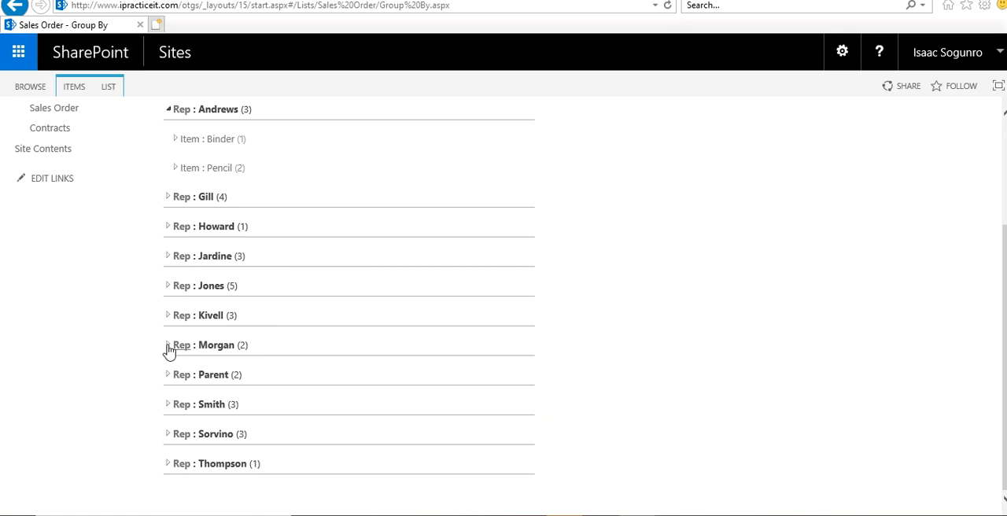
{"action": "left_click", "coordinate": [175, 111]}
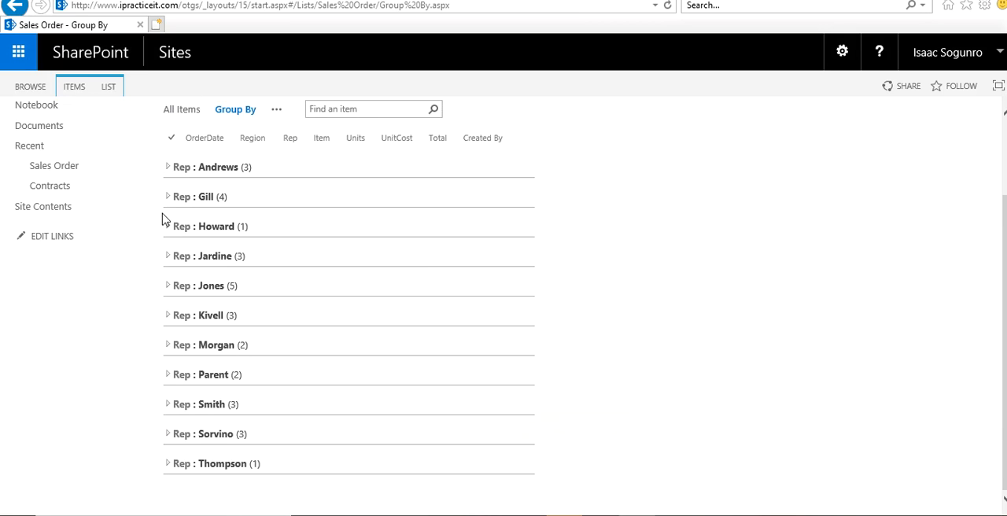
{"action": "scroll", "coordinate": [163, 217], "scroll_direction": "up", "scroll_amount": 3}
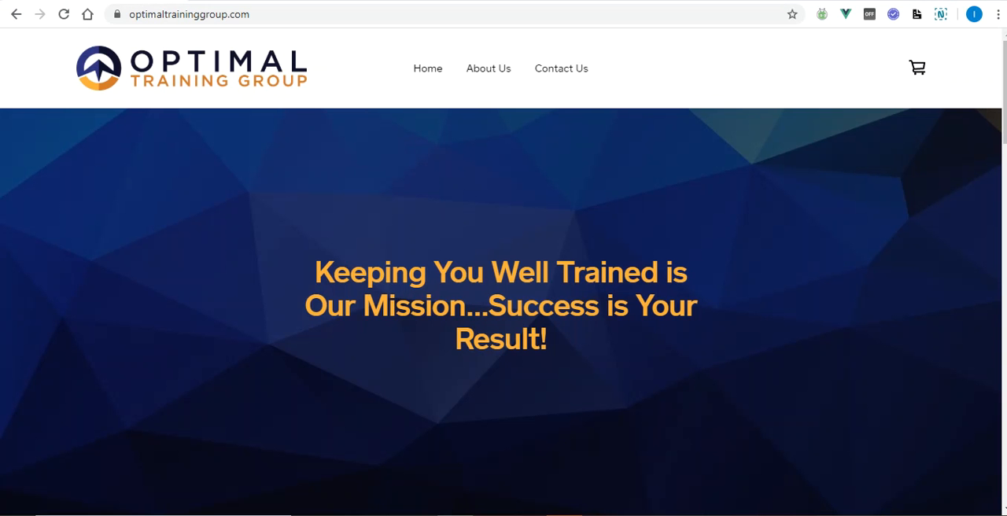
Step: View the Contact Us page of the Optimal Training Group website and return to the SharePoint Sales Order list
{"action": "left_click", "coordinate": [581, 72]}
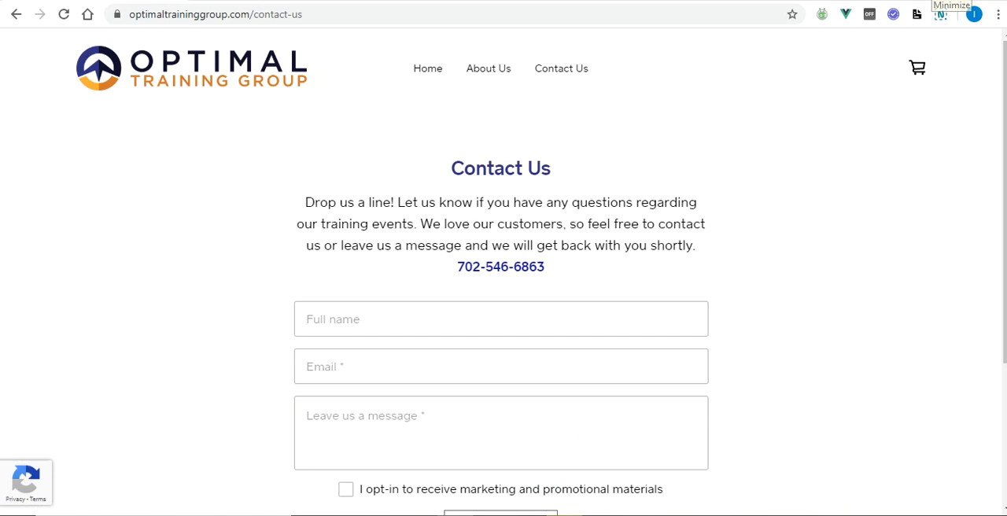
{"action": "left_click", "coordinate": [931, 0]}
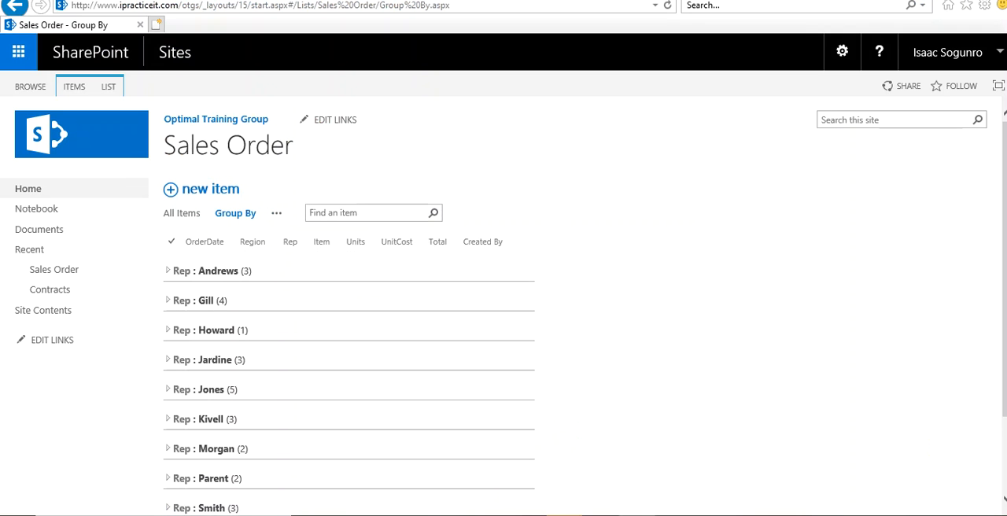